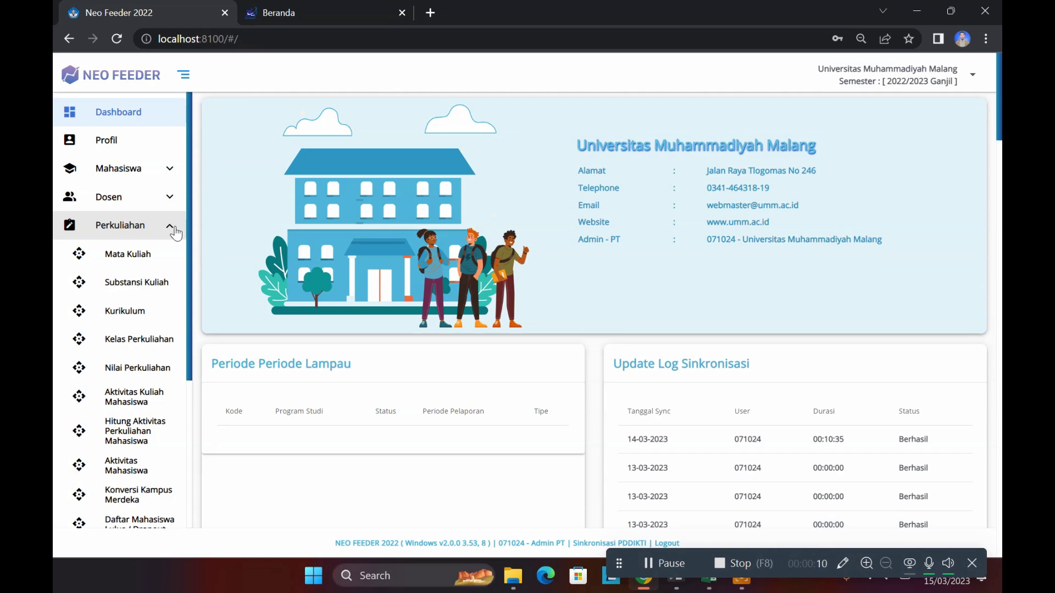
Open the Aktivitas Kuliah Mahasiswa list in Neo Feeder and search it for the student's NIM.
{"action": "left_click", "coordinate": [135, 403]}
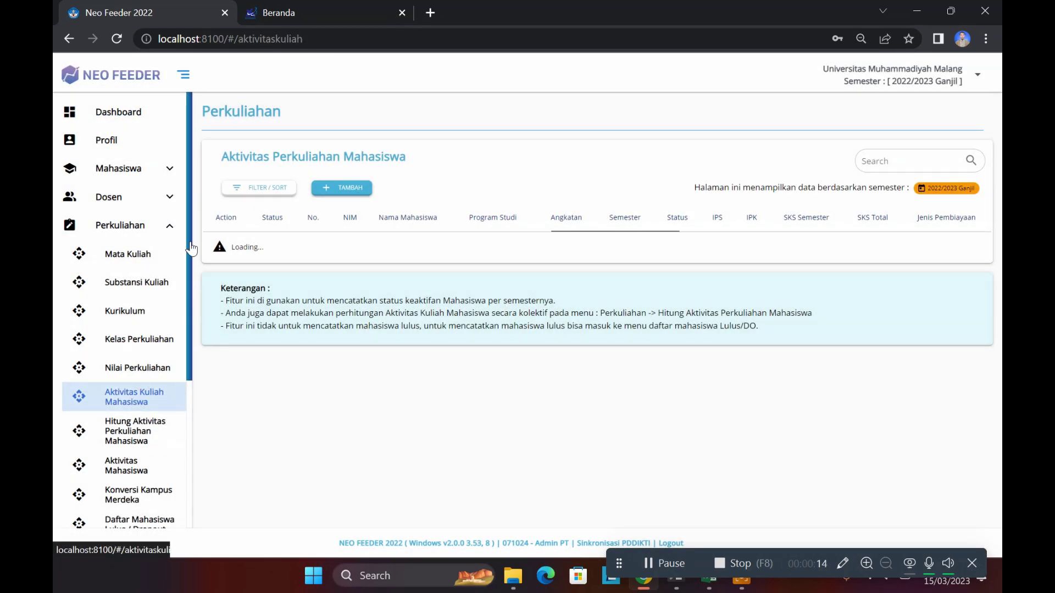
{"action": "left_click", "coordinate": [271, 18]}
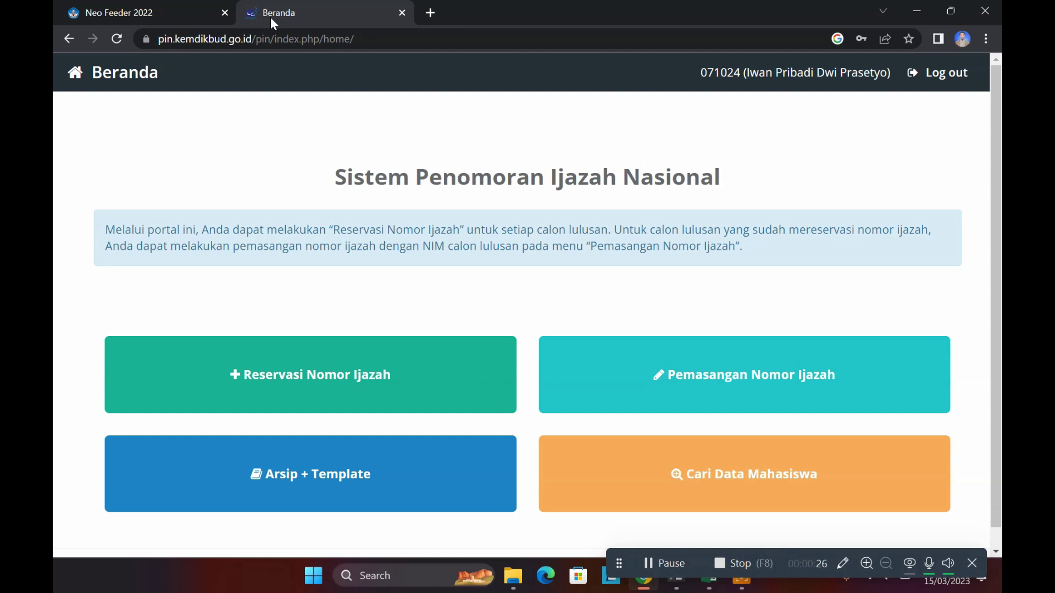
{"action": "left_click", "coordinate": [135, 11]}
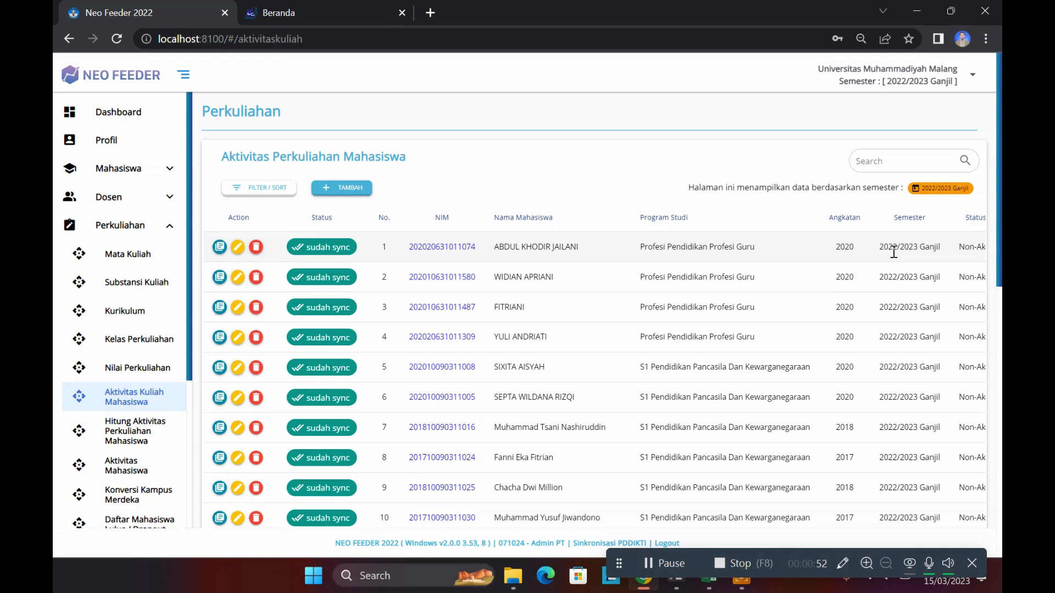
{"action": "left_click", "coordinate": [894, 161]}
{"action": "key", "text": "ctrl+v"}
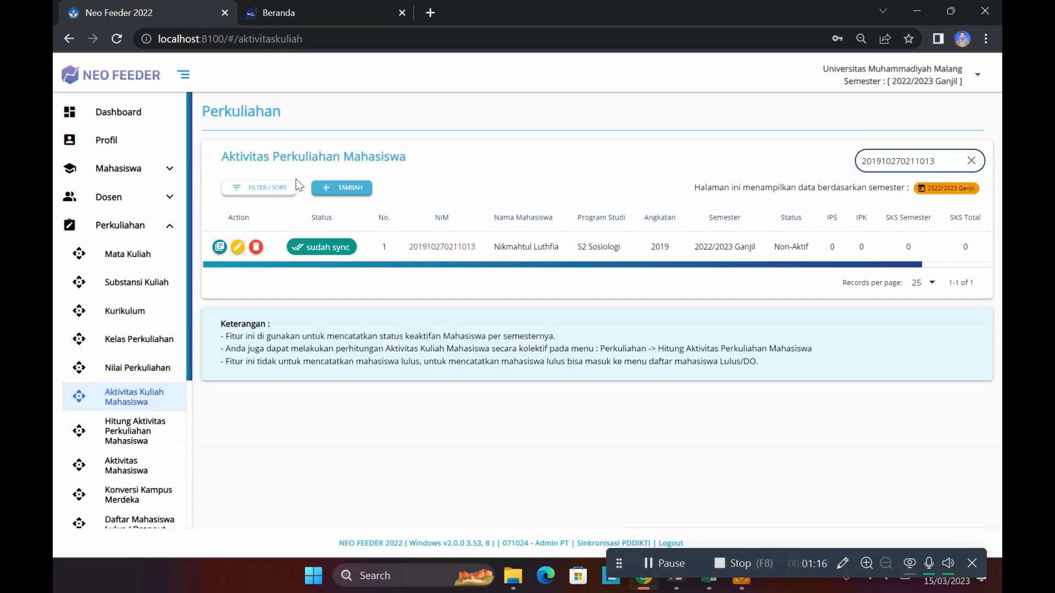
Remove the 2022/2023 Ganjil semester filter from the student activity list and apply the change.
{"action": "left_click", "coordinate": [266, 195]}
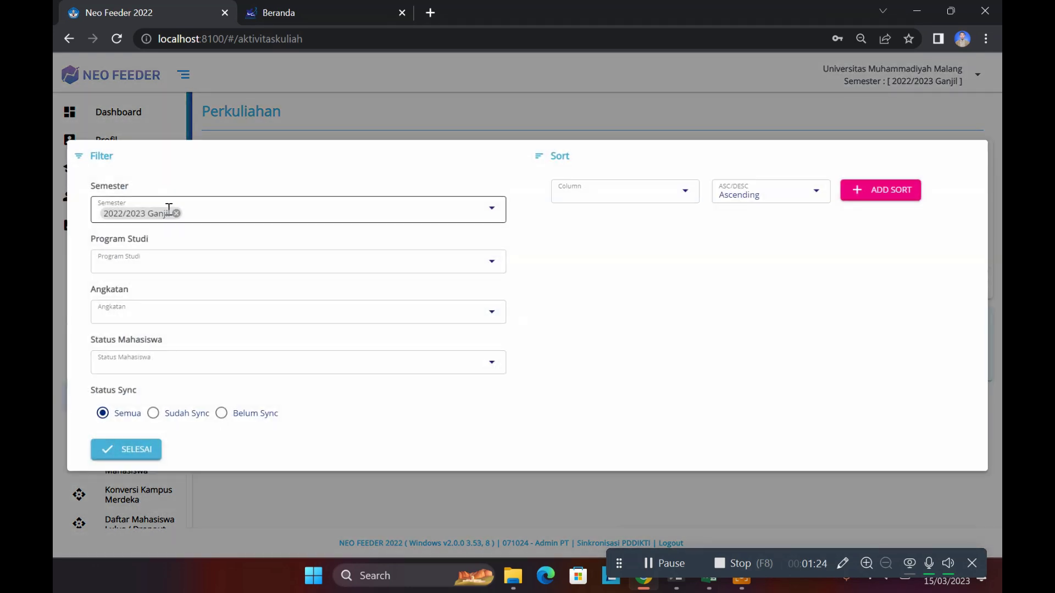
{"action": "left_click", "coordinate": [176, 214]}
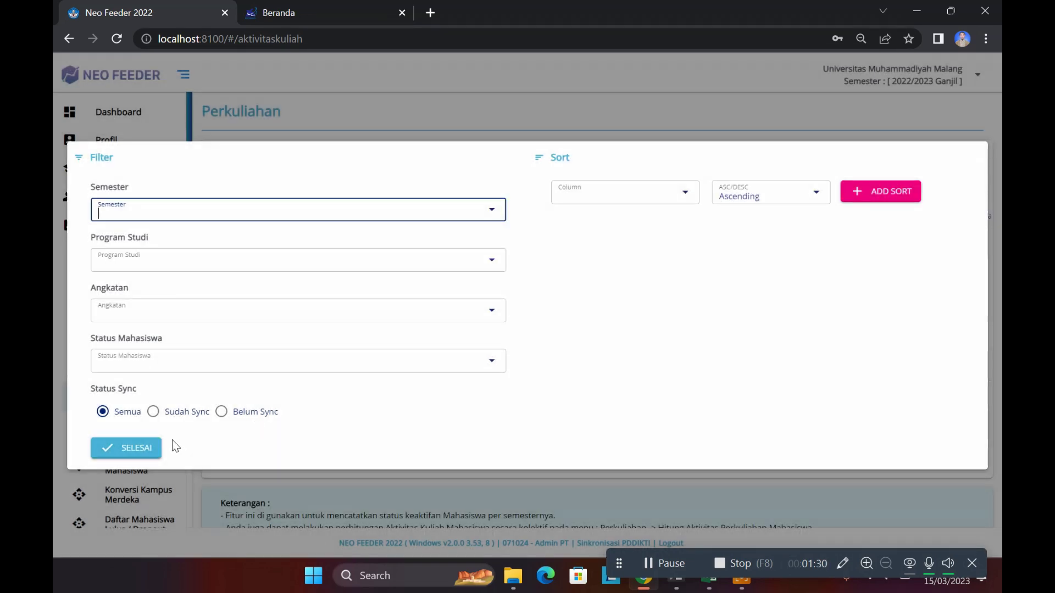
{"action": "left_click", "coordinate": [136, 448]}
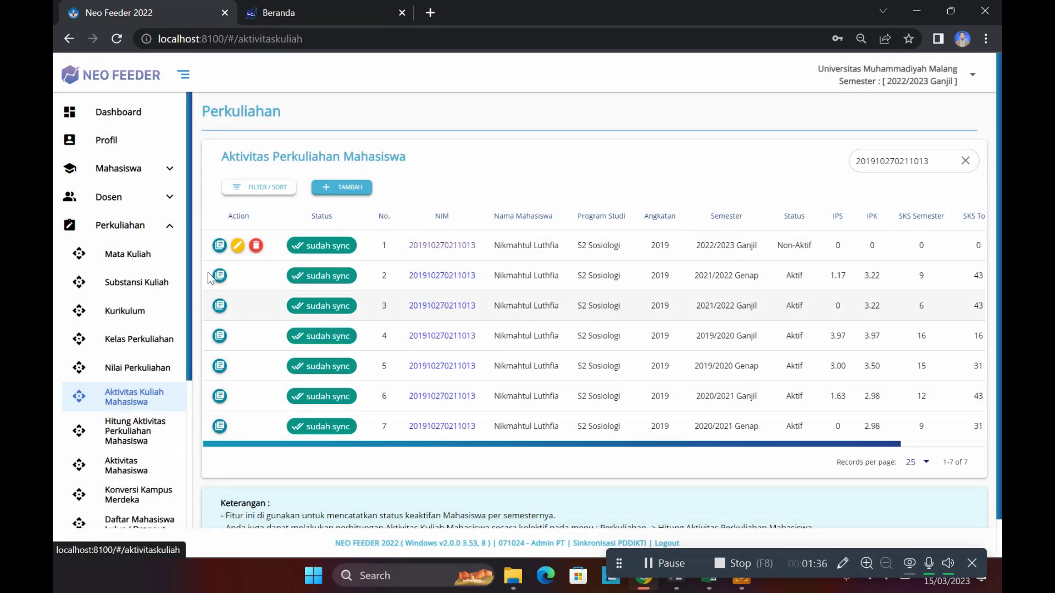
Sort the student's activity records by Semester in ascending order and view the SKS and Jenis Pembiayaan columns.
{"action": "left_click", "coordinate": [267, 192]}
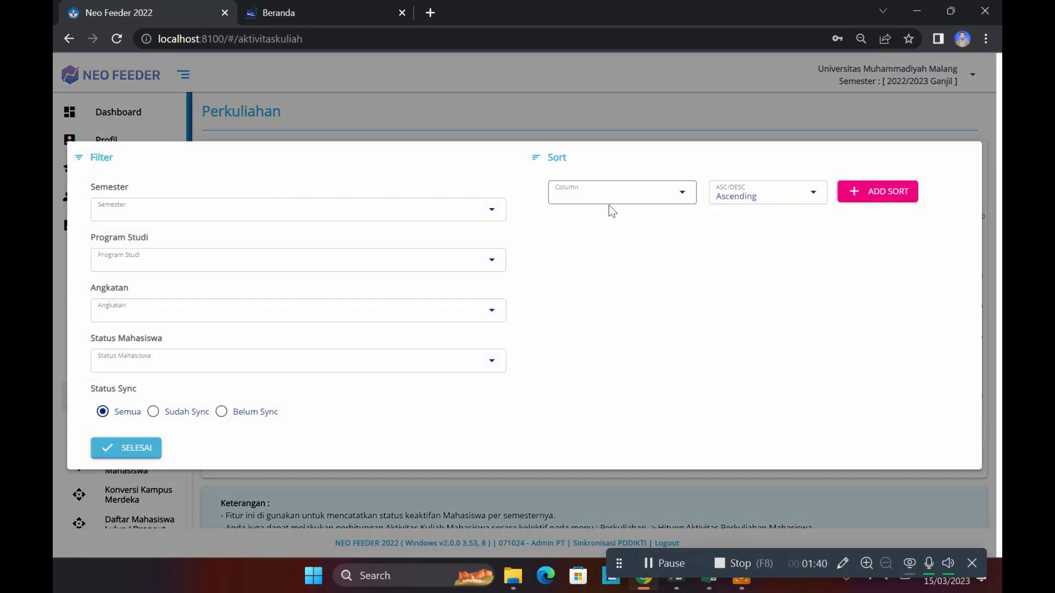
{"action": "left_click", "coordinate": [608, 203]}
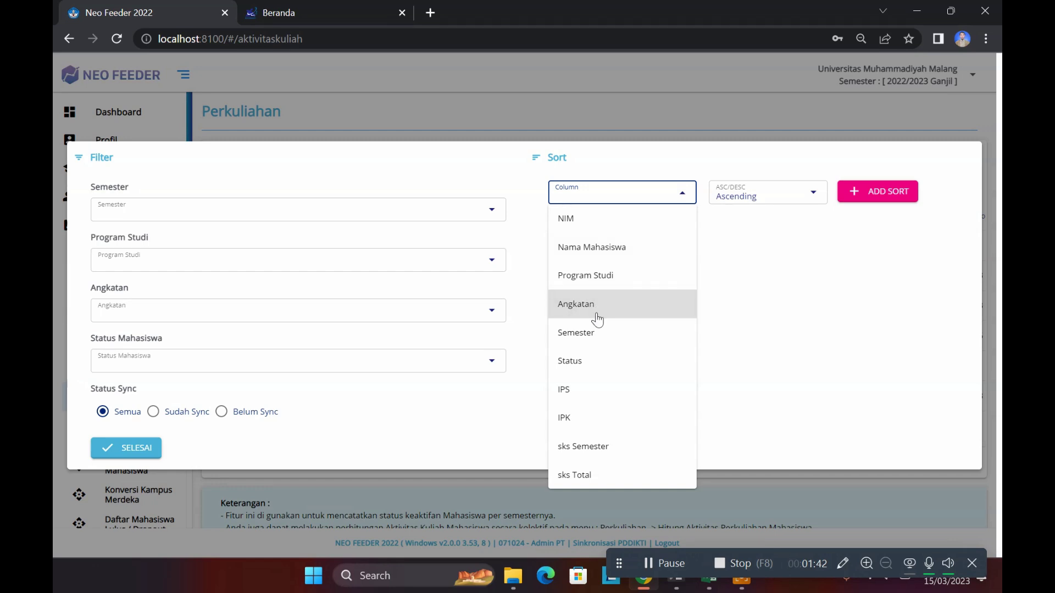
{"action": "left_click", "coordinate": [581, 334]}
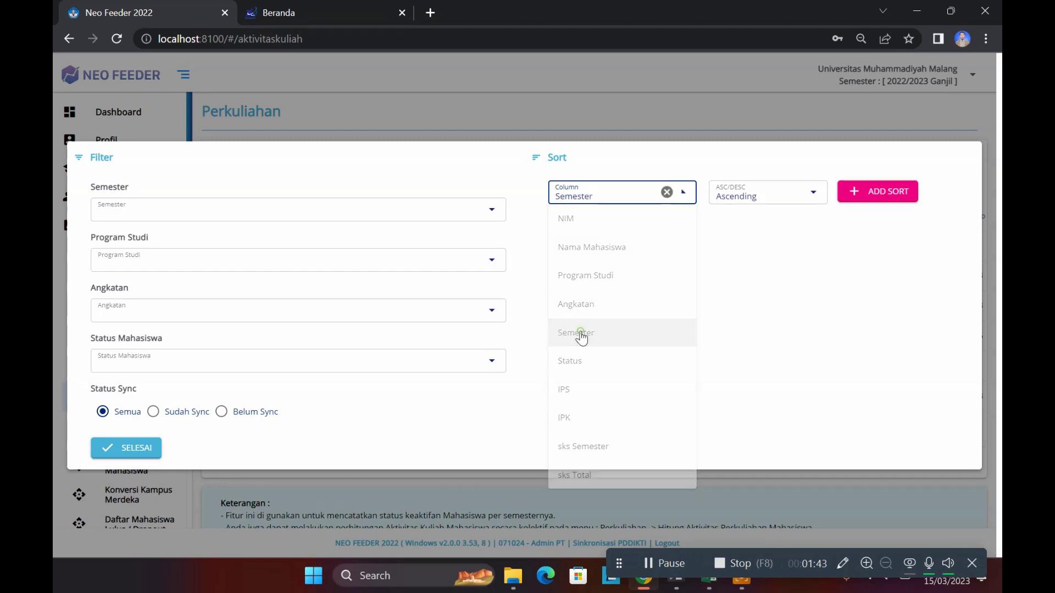
{"action": "left_click", "coordinate": [882, 196]}
{"action": "left_click", "coordinate": [149, 448]}
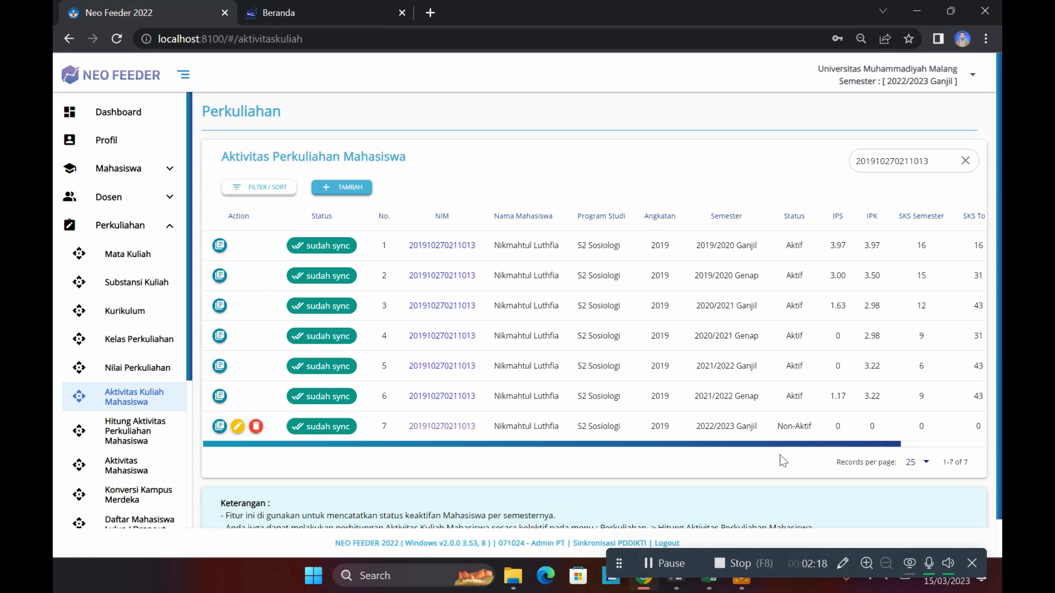
{"action": "left_click_drag", "start_coordinate": [764, 442], "coordinate": [859, 447]}
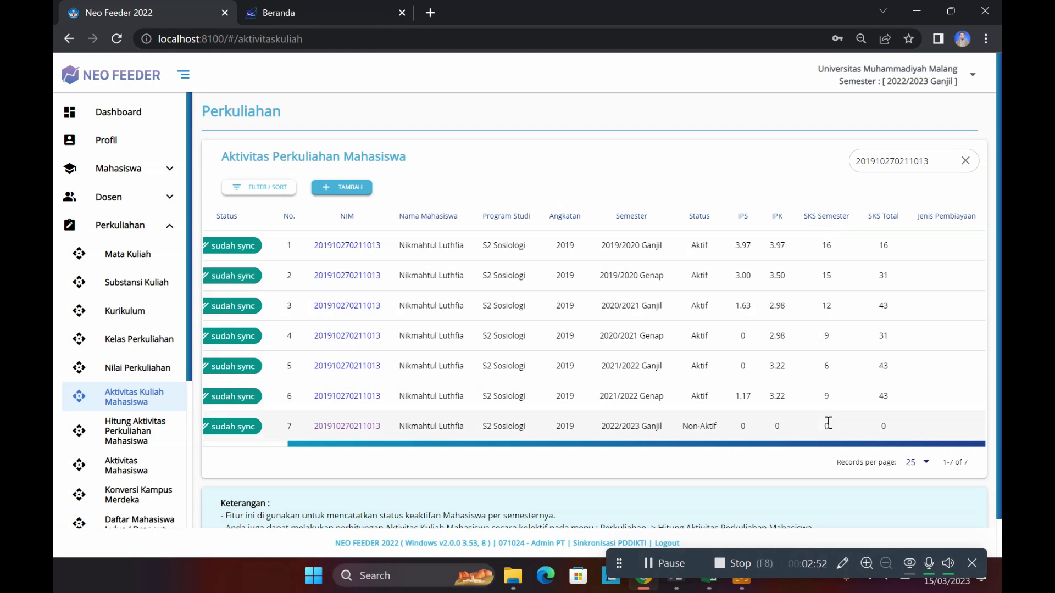
{"action": "left_click", "coordinate": [665, 562]}
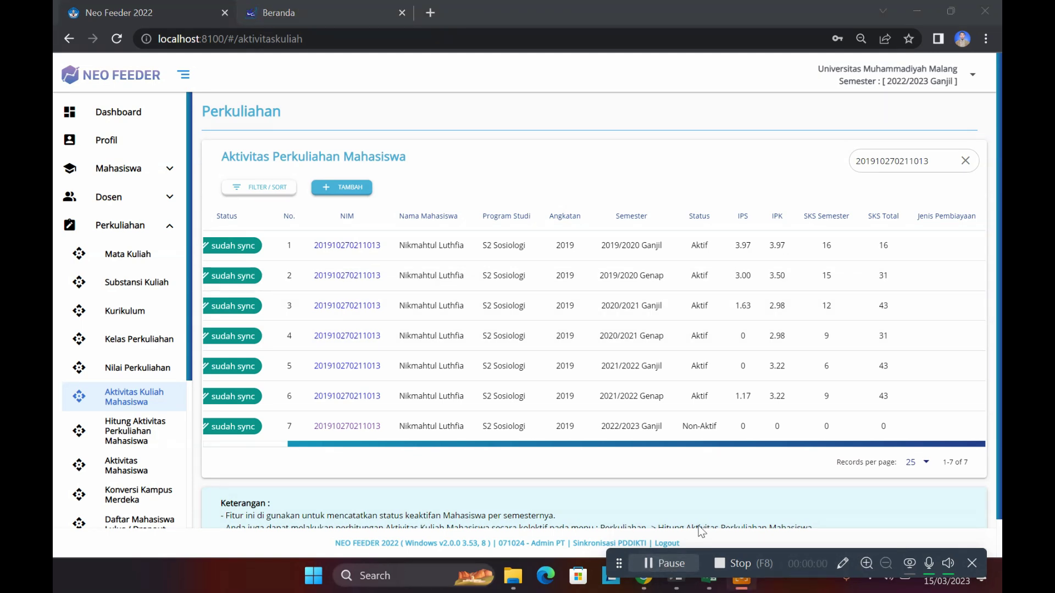
{"action": "left_click", "coordinate": [696, 481]}
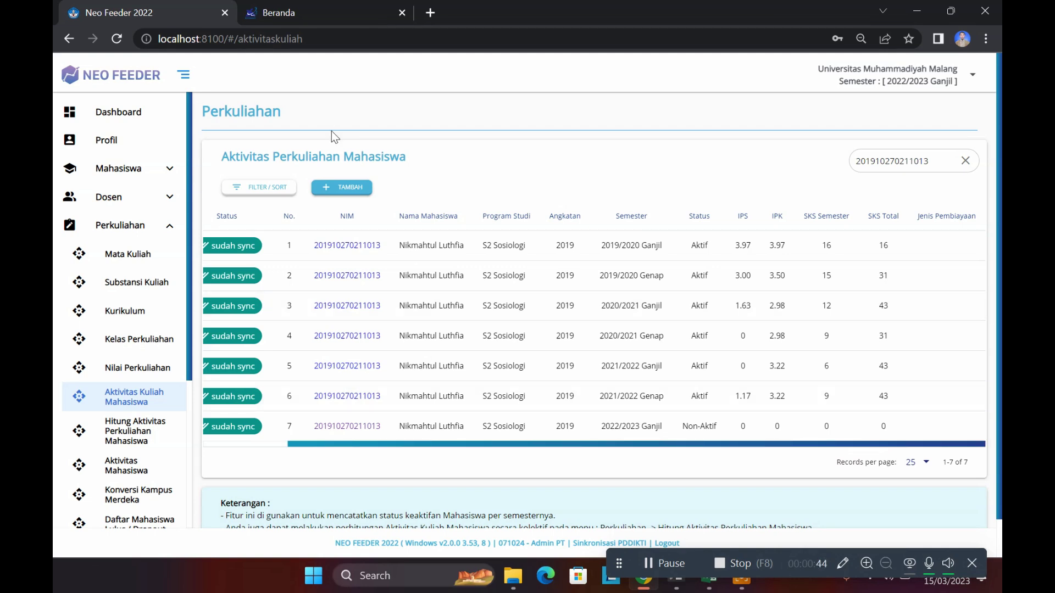
In the Sistem Penomoran Ijazah Nasional site, start Reservasi Nomor Ijazah, search for "sosi" and choose S2 Sosiologi.
{"action": "left_click", "coordinate": [297, 9]}
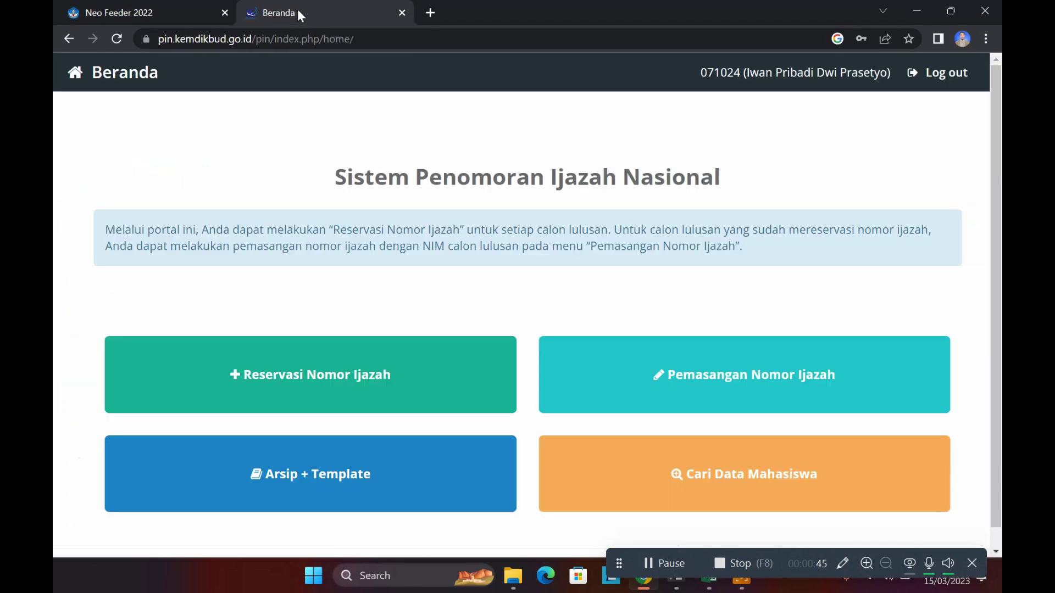
{"action": "left_click", "coordinate": [325, 380]}
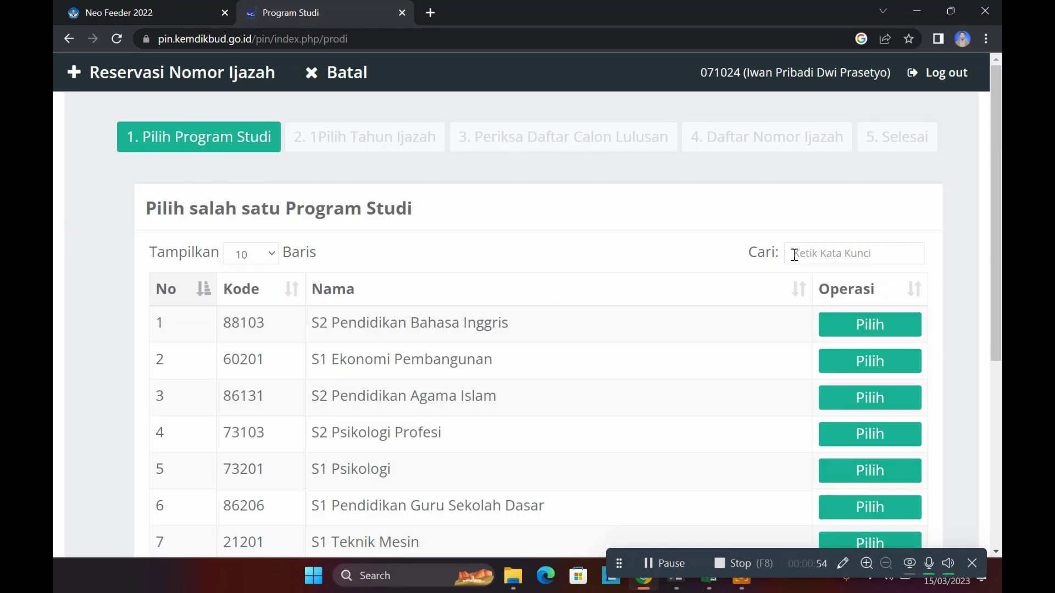
{"action": "left_click", "coordinate": [806, 253]}
{"action": "type", "text": "sosi"}
{"action": "left_click", "coordinate": [850, 434]}
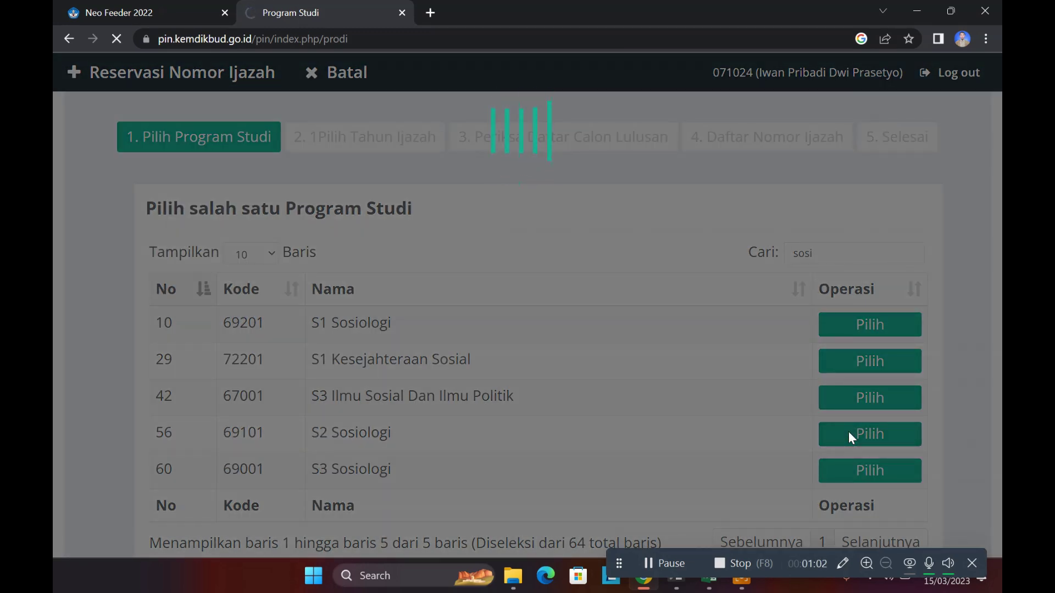
Submit the diploma year form for S2 Sosiologi with year 2023 and no candidate file.
{"action": "left_click", "coordinate": [131, 4]}
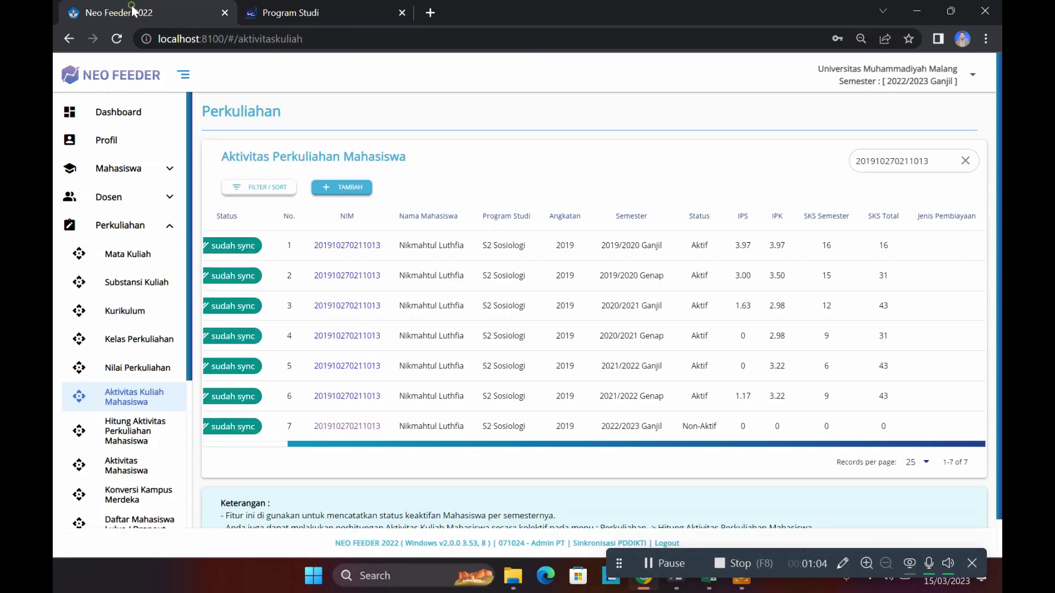
{"action": "left_click", "coordinate": [291, 9]}
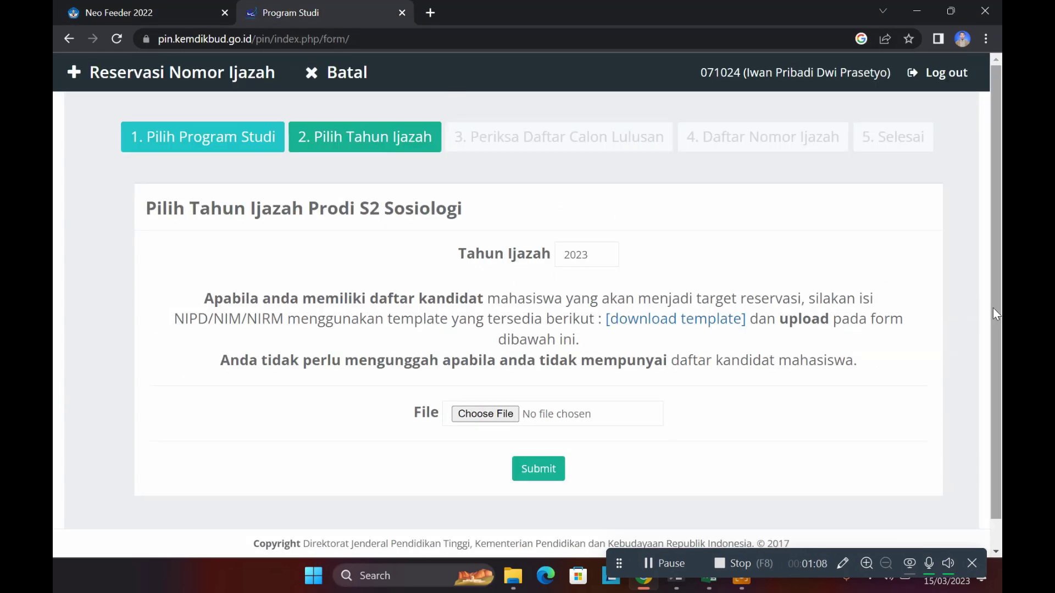
{"action": "left_click_drag", "start_coordinate": [994, 310], "coordinate": [992, 322]}
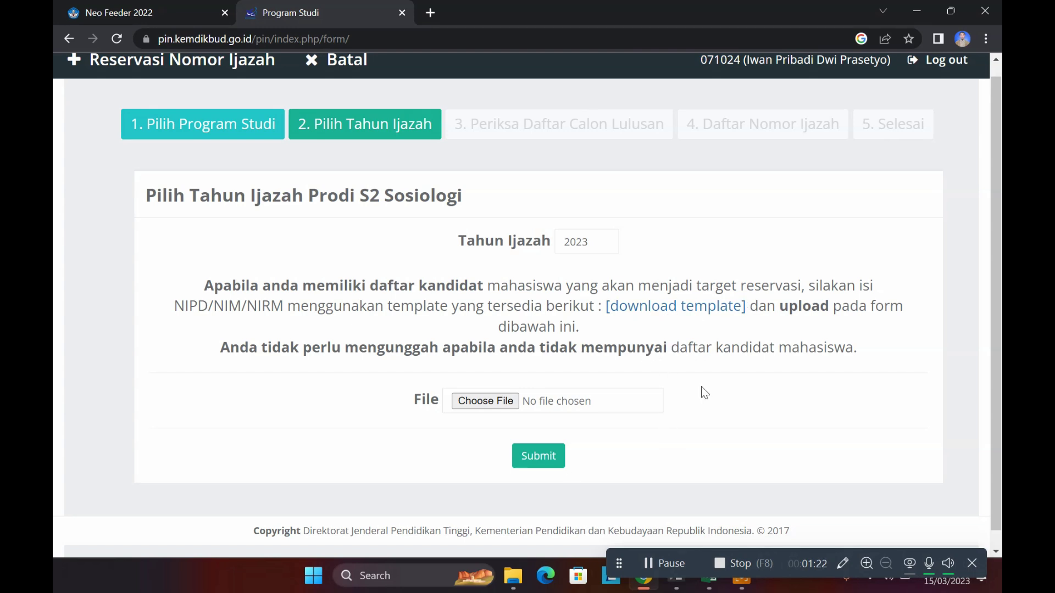
{"action": "left_click", "coordinate": [547, 466]}
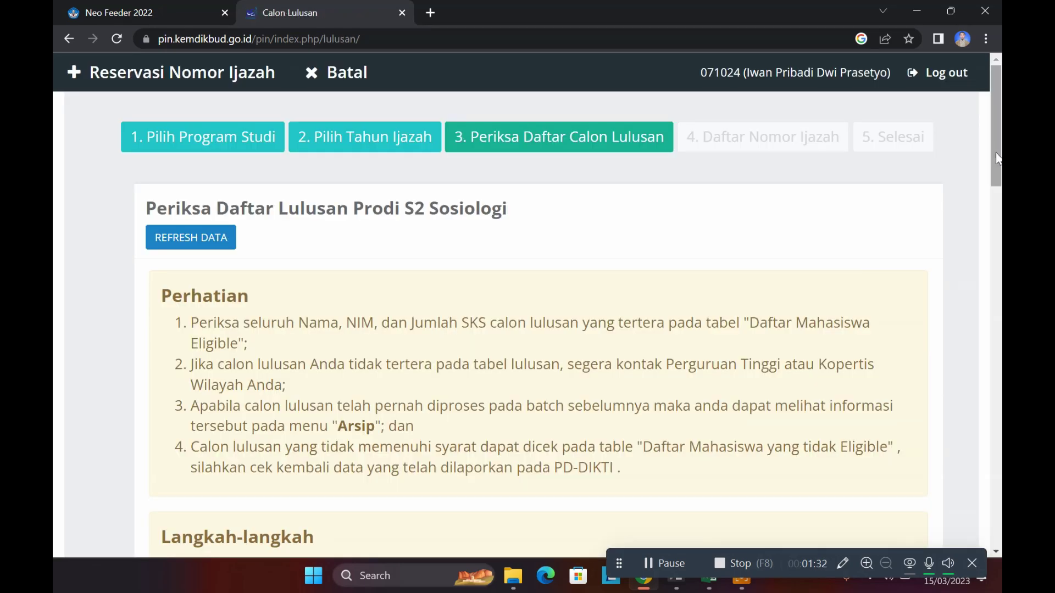
Search the Daftar Mahasiswa yang Tidak Eligible table for the student's NIM.
{"action": "scroll", "coordinate": [996, 152], "scroll_direction": "down", "scroll_amount": 4}
{"action": "scroll", "coordinate": [995, 152], "scroll_direction": "down", "scroll_amount": 15}
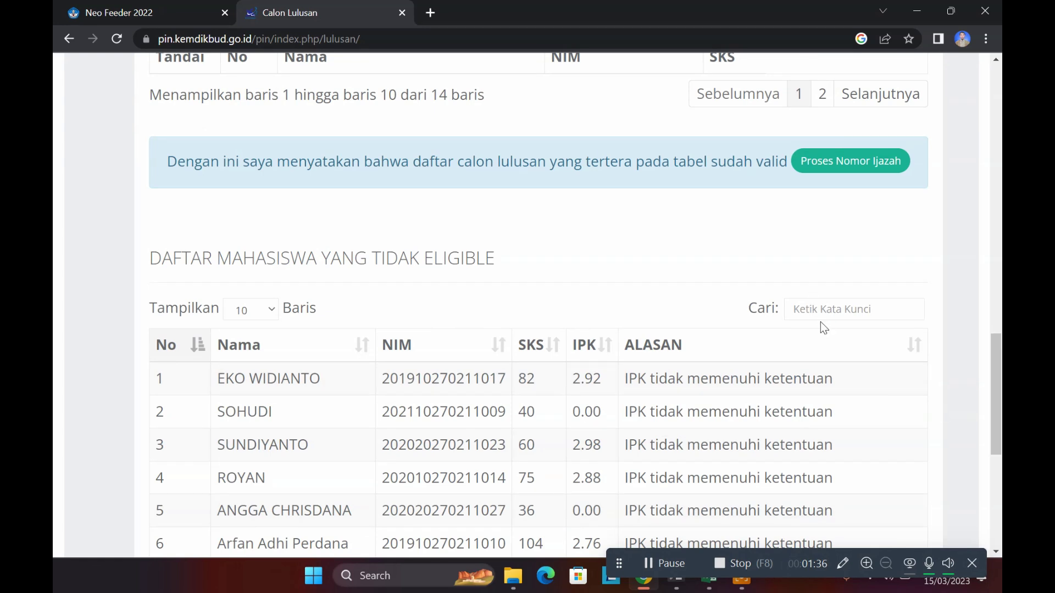
{"action": "left_click", "coordinate": [816, 315]}
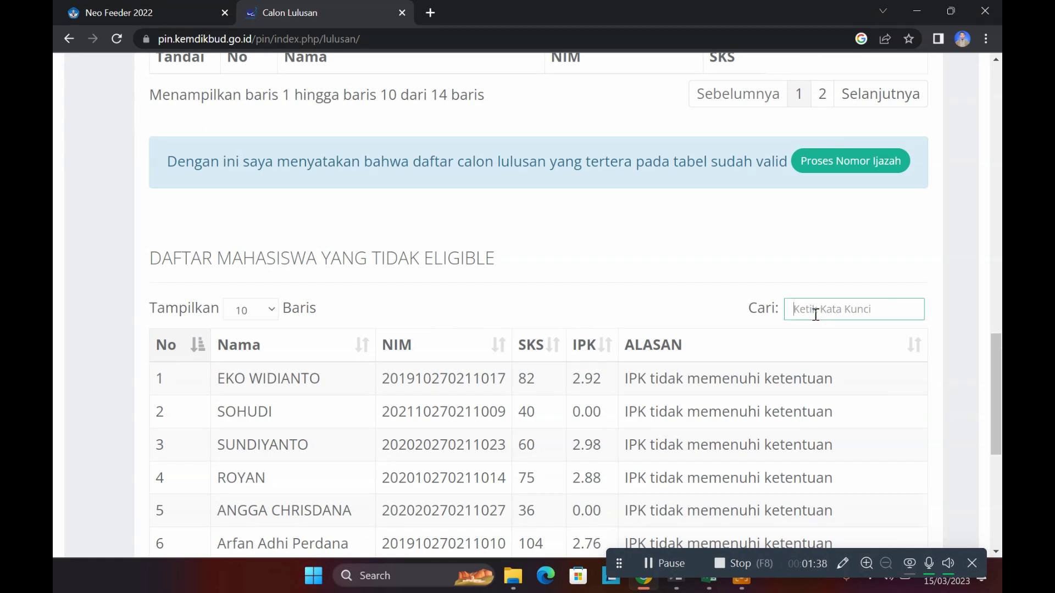
{"action": "key", "text": "ctrl+v"}
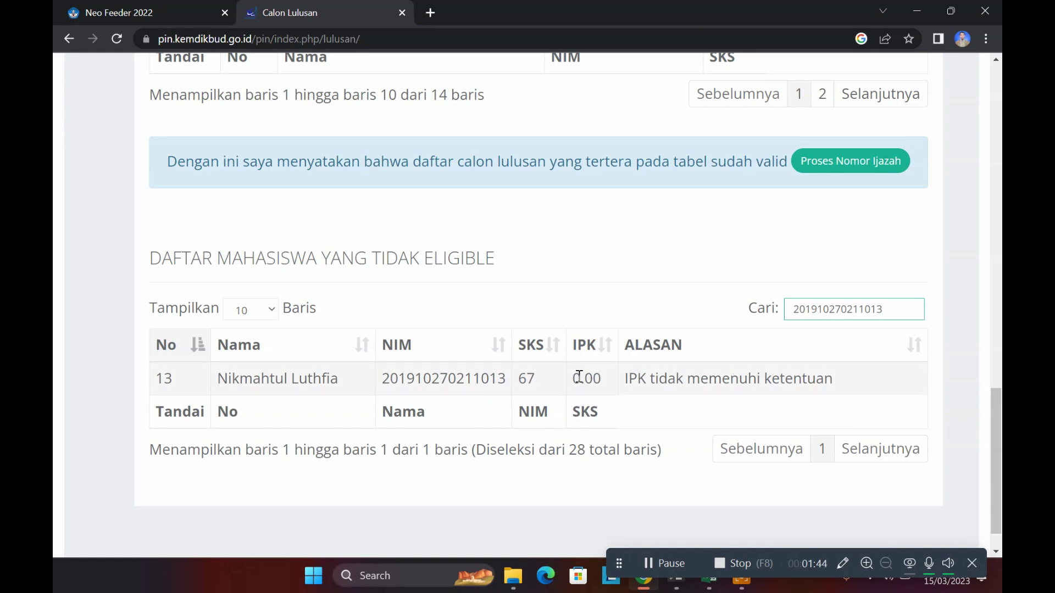
Compare the student's SKS and IPK in Neo Feeder with the entry in the ineligible student list.
{"action": "left_click", "coordinate": [87, 5]}
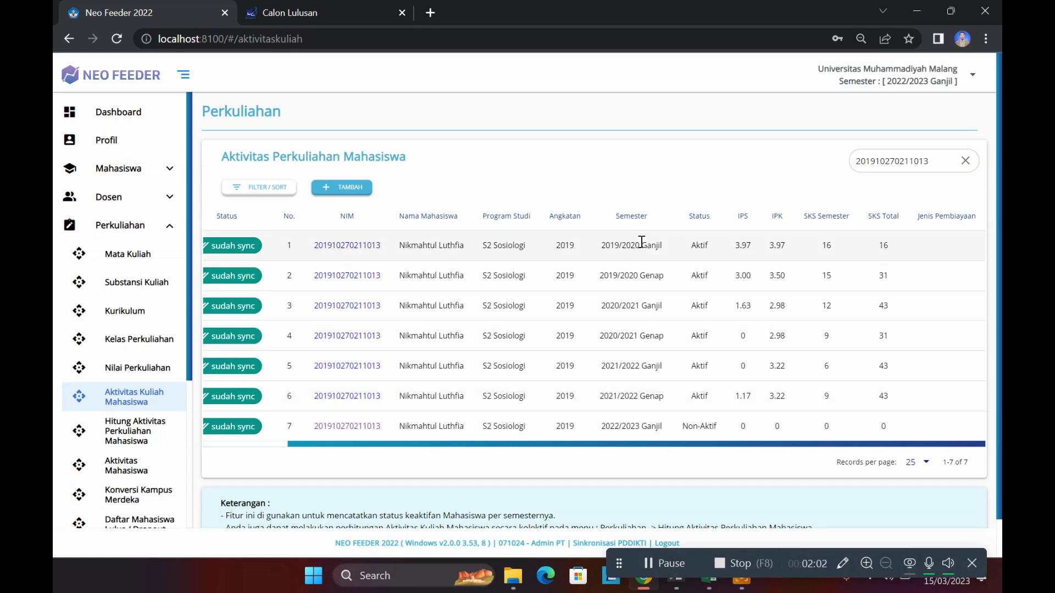
{"action": "left_click", "coordinate": [328, 8]}
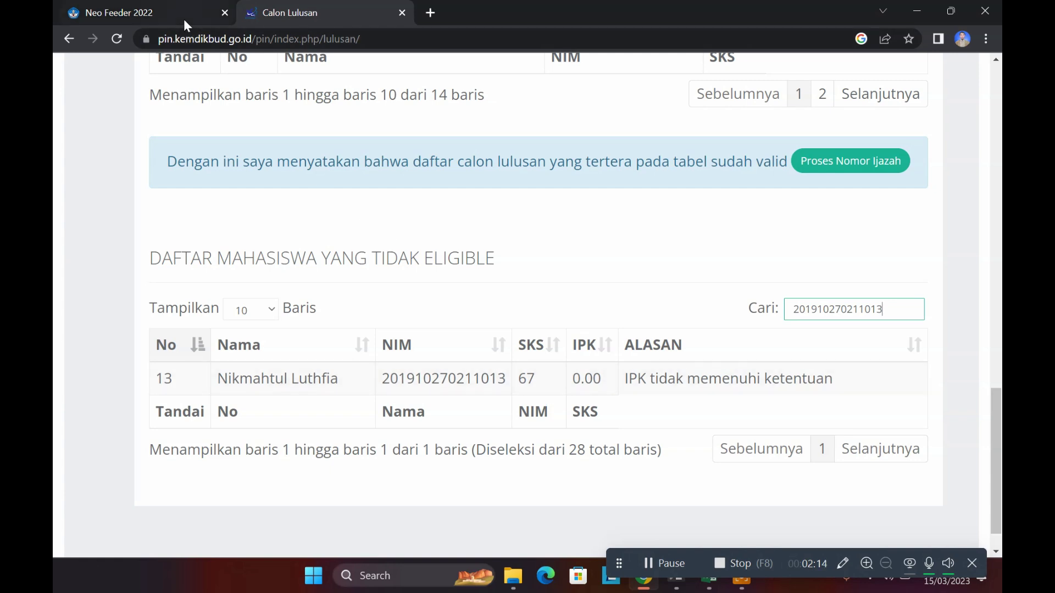
{"action": "left_click", "coordinate": [174, 6]}
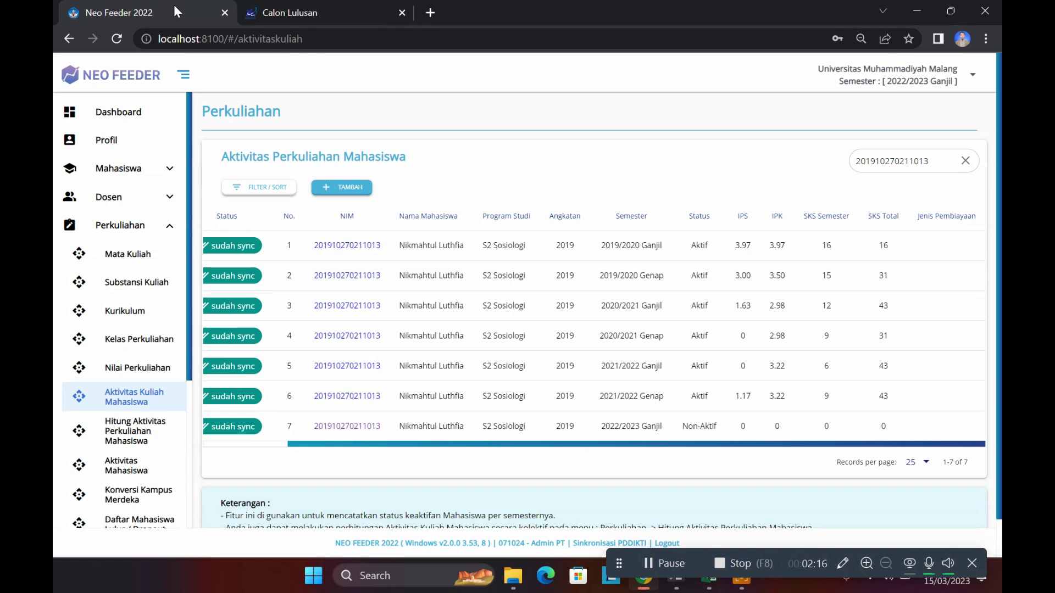
Switch to the Windows Calculator app in standard mode.
{"action": "key", "text": "super"}
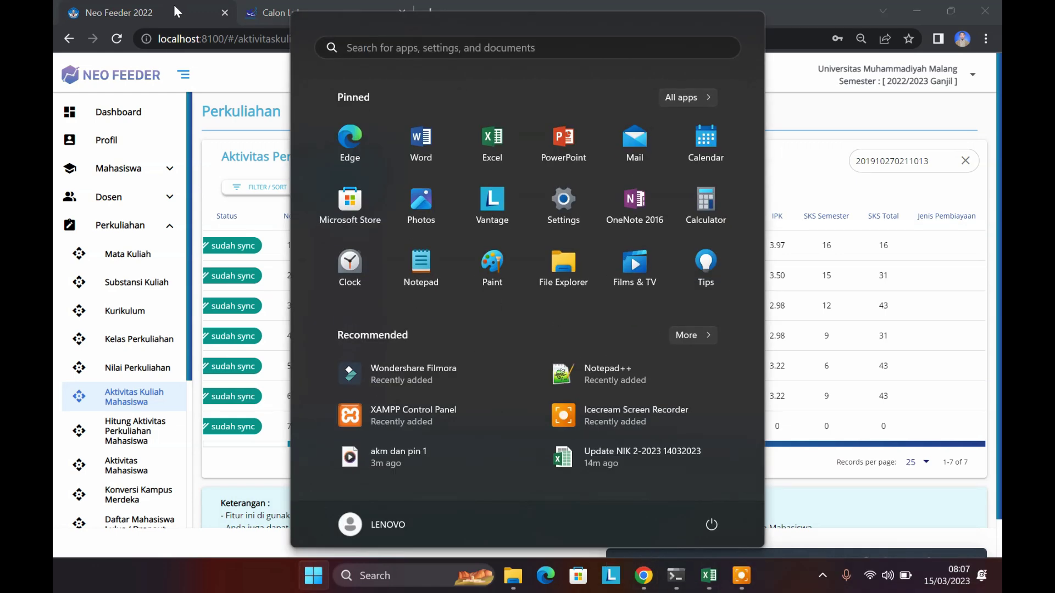
{"action": "type", "text": "calculator"}
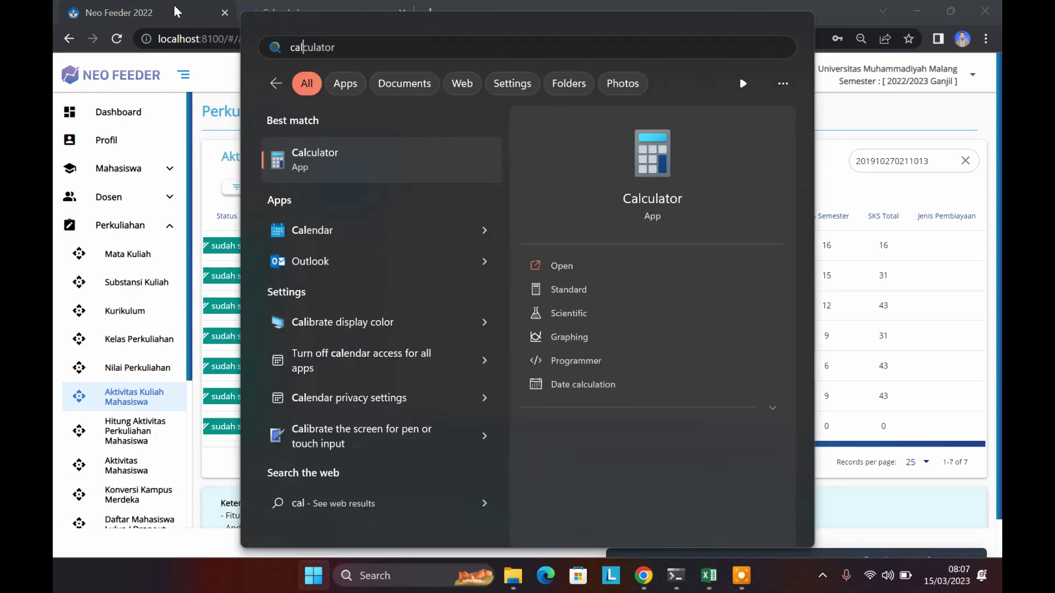
{"action": "left_click", "coordinate": [407, 160]}
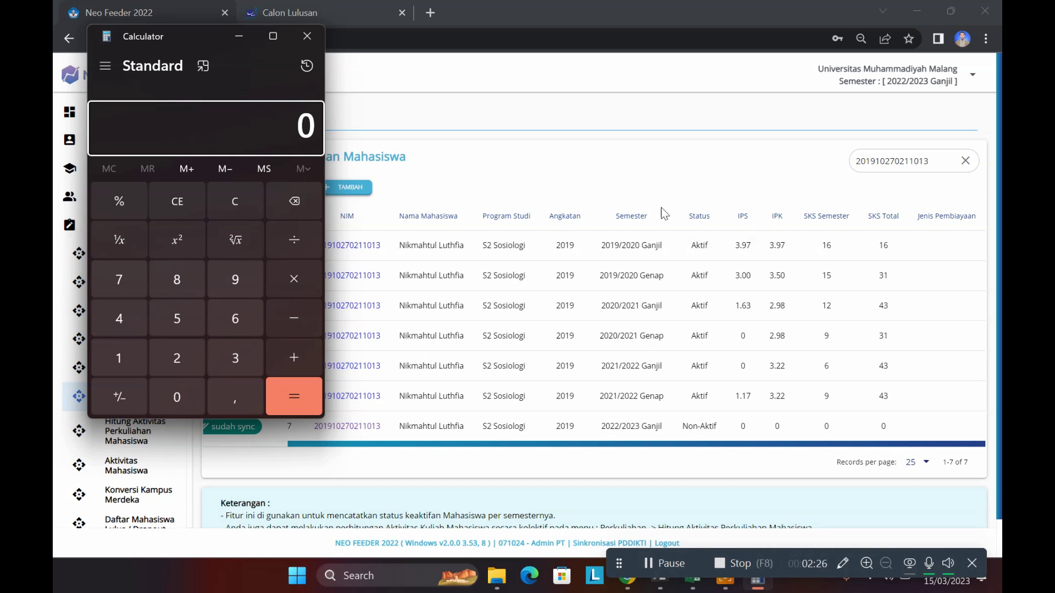
Add up the student's SKS Semester values from all active semesters: 16 + 15 + 12 + 9 + 6 + 9.
{"action": "type", "text": "16"}
{"action": "left_click", "coordinate": [294, 361]}
{"action": "type", "text": "15"}
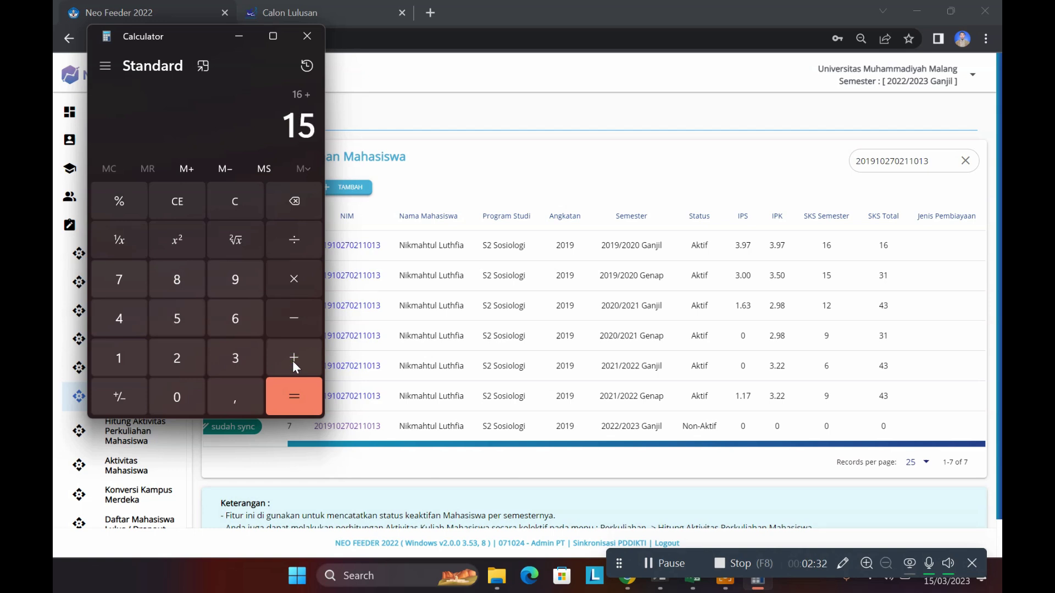
{"action": "left_click", "coordinate": [294, 363]}
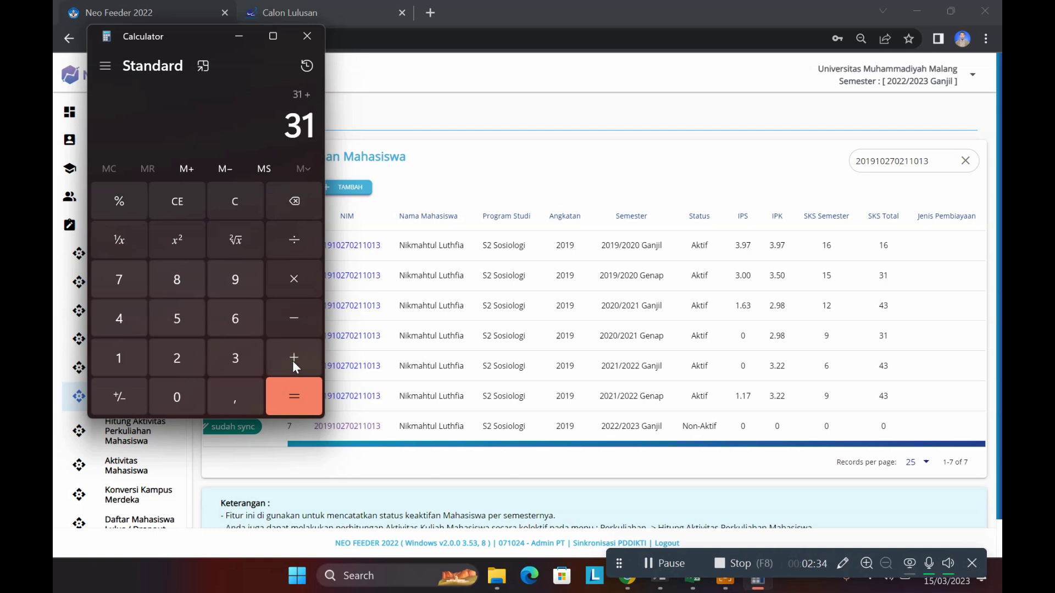
{"action": "type", "text": "12"}
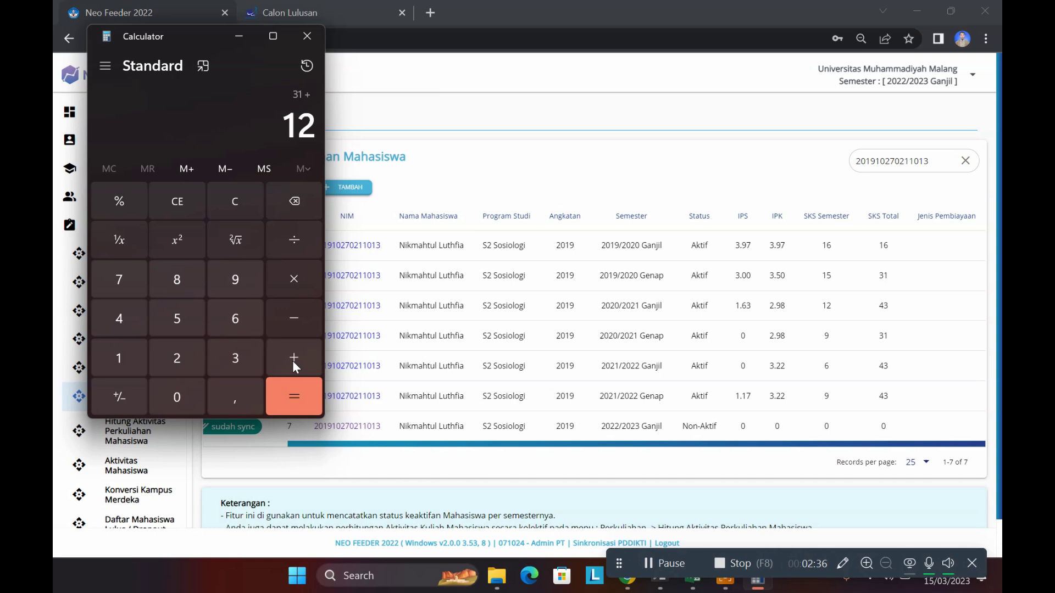
{"action": "left_click", "coordinate": [294, 363]}
{"action": "type", "text": "9"}
{"action": "left_click", "coordinate": [294, 360]}
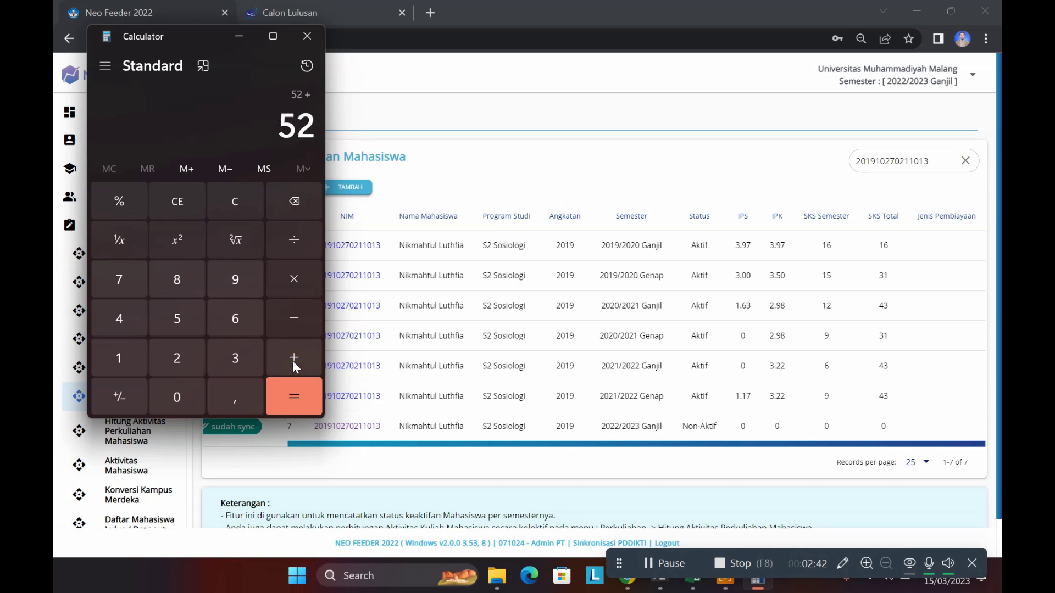
{"action": "type", "text": "6"}
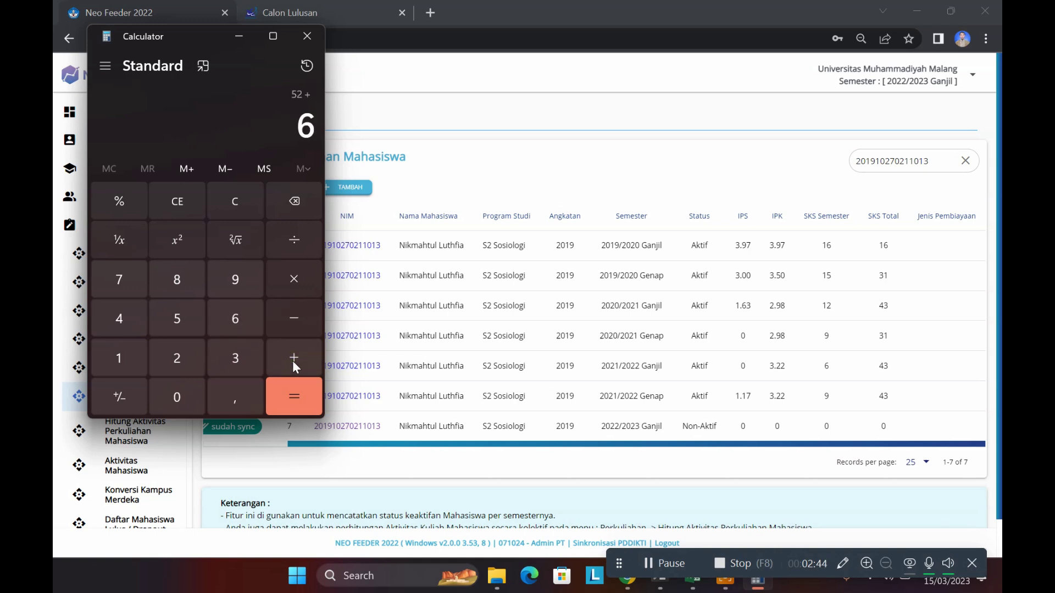
{"action": "left_click", "coordinate": [293, 361]}
{"action": "type", "text": "9"}
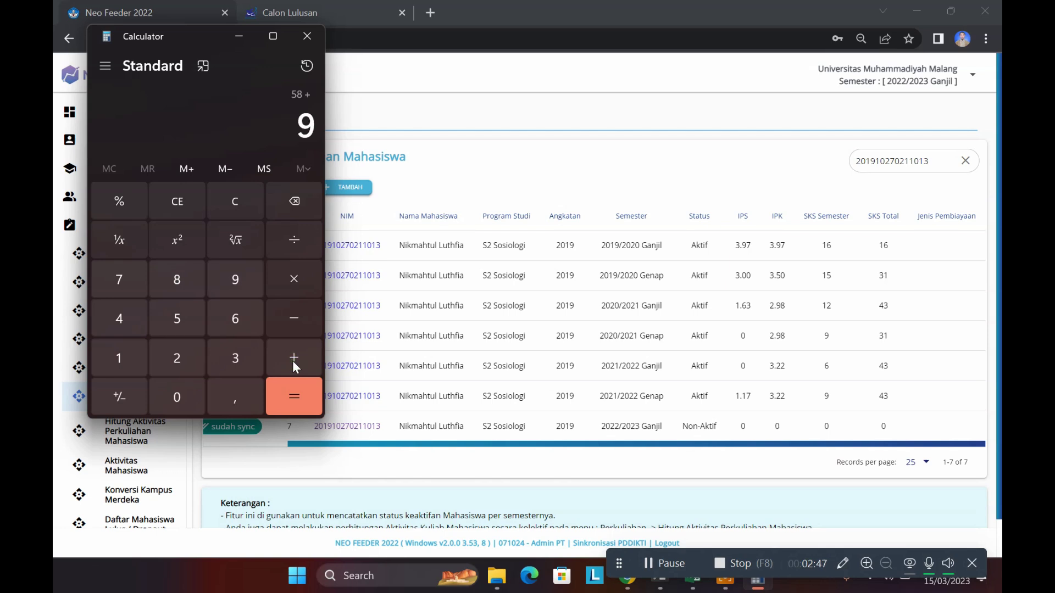
{"action": "left_click", "coordinate": [289, 403]}
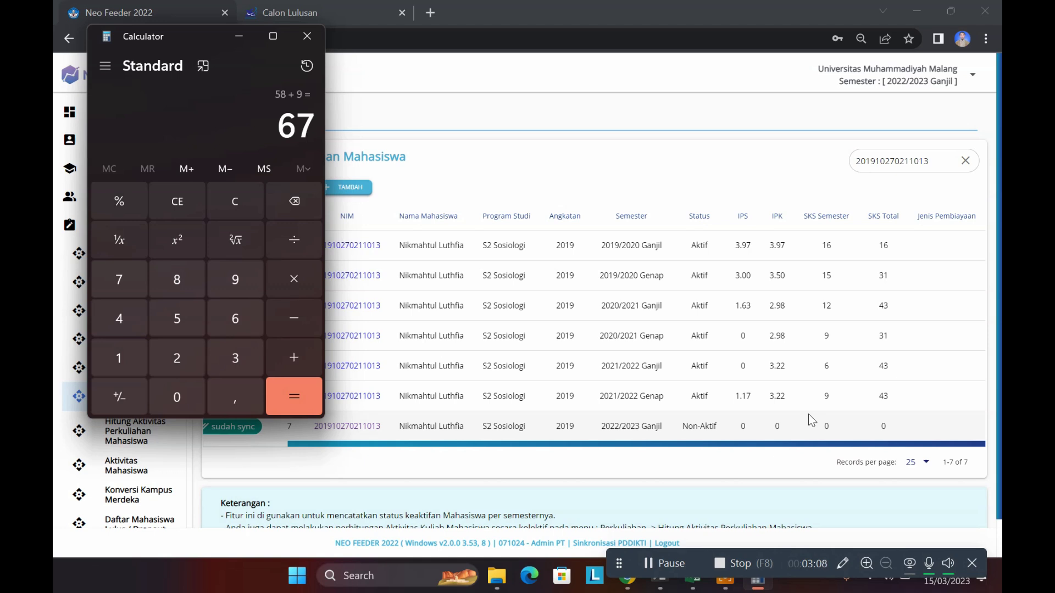
Check the summed SKS and the final-semester IPK in Neo Feeder against the student's SKS, IPK and Alasan in the ineligible list.
{"action": "left_click", "coordinate": [328, 13]}
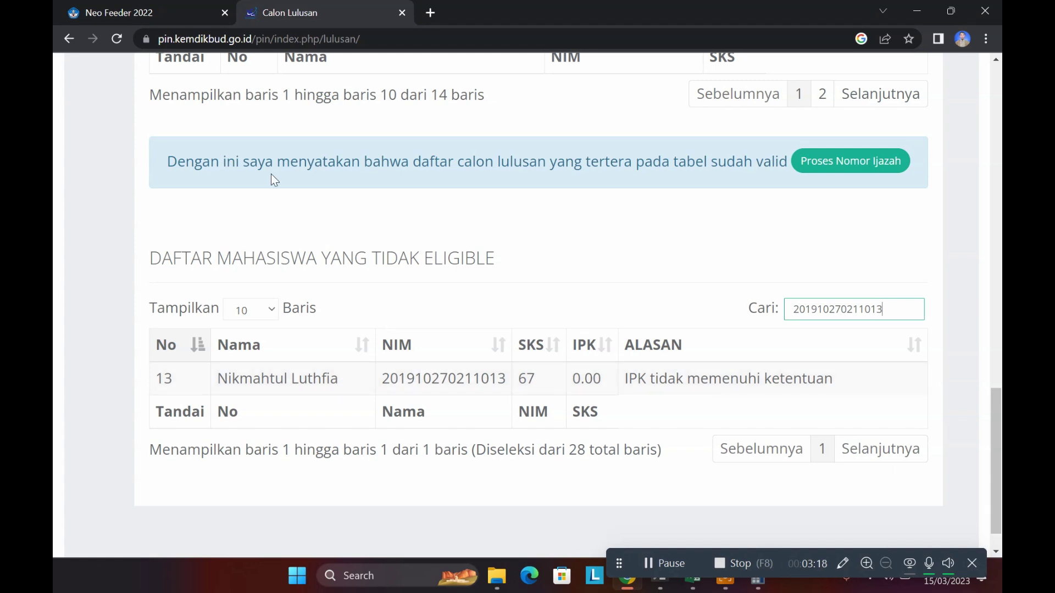
{"action": "left_click", "coordinate": [154, 1]}
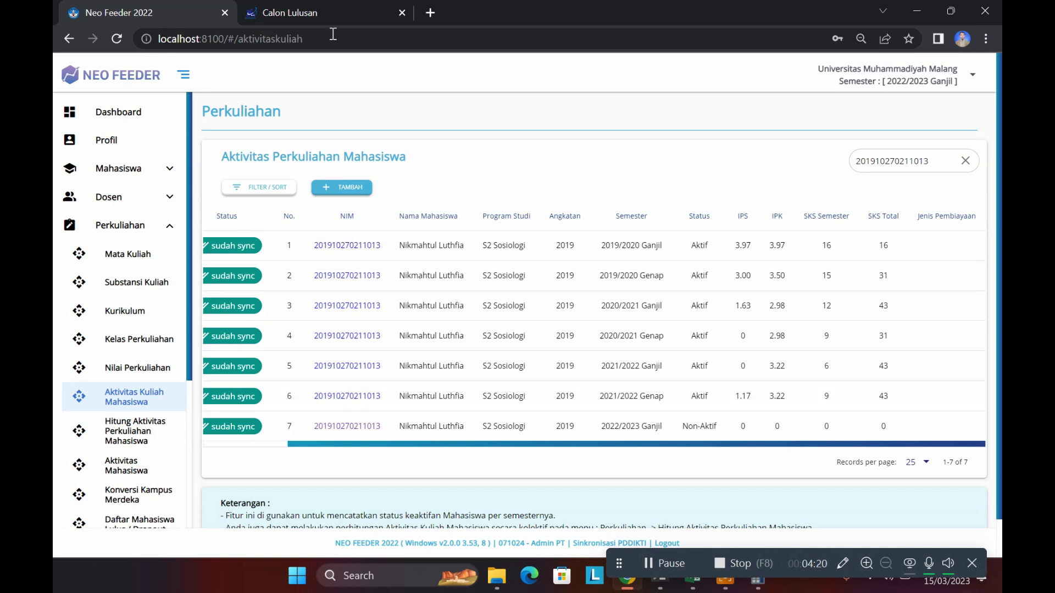
{"action": "mouse_move", "coordinate": [318, 10]}
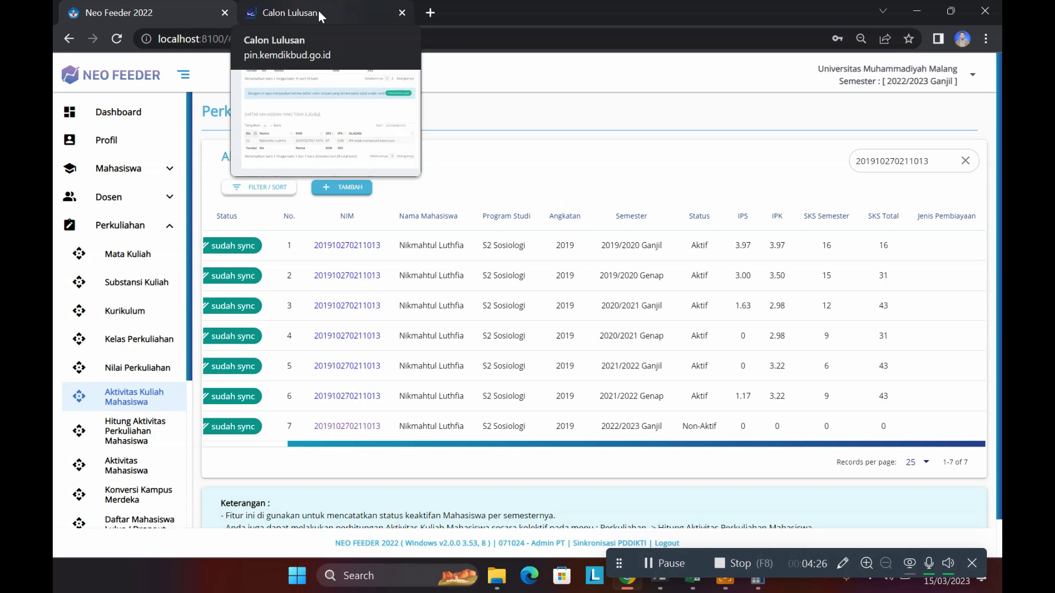
{"action": "left_click", "coordinate": [318, 10]}
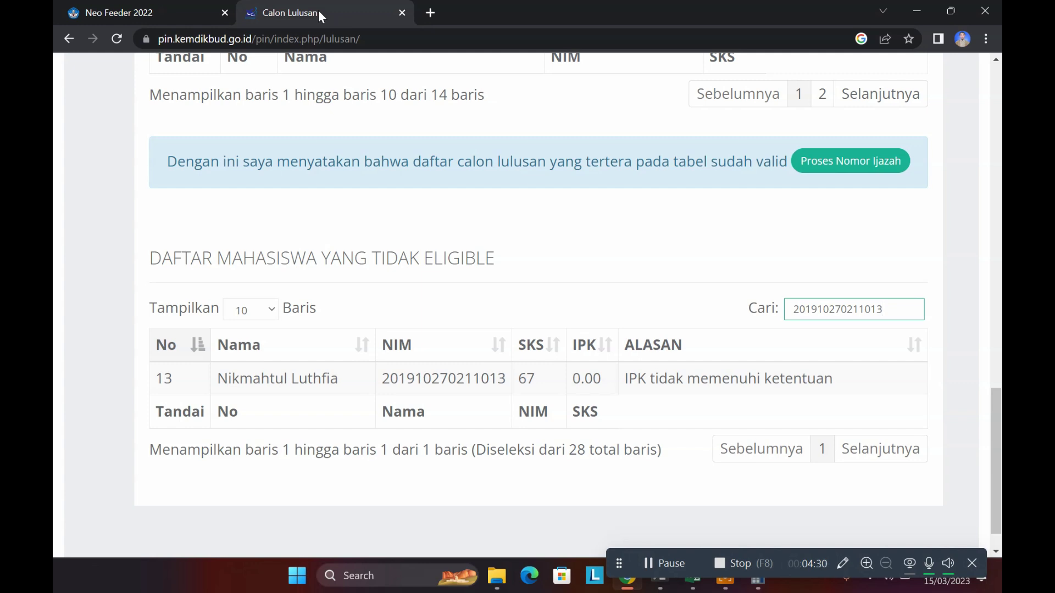
{"action": "left_click", "coordinate": [117, 15]}
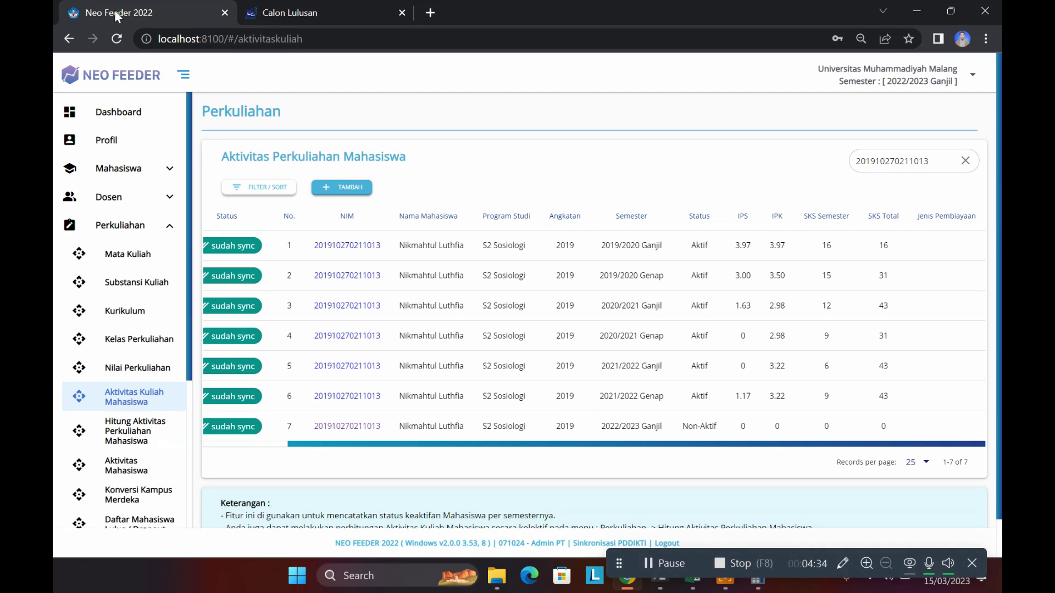